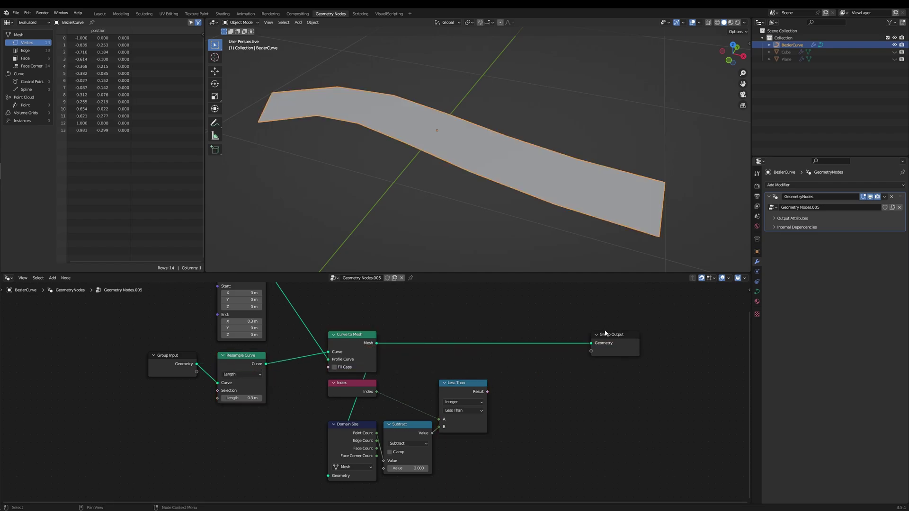
# Enable vertex, edge and face indices in the index overlay for the curve mesh, with label size 29 and outline size 2
pyautogui.click(744, 278)
pyautogui.click(741, 294)
pyautogui.click(758, 294)
pyautogui.moveTo(744, 311)
pyautogui.mouseDown()
pyautogui.moveTo(777, 311)
pyautogui.moveTo(747, 311)
pyautogui.moveTo(757, 320)
pyautogui.mouseUp()
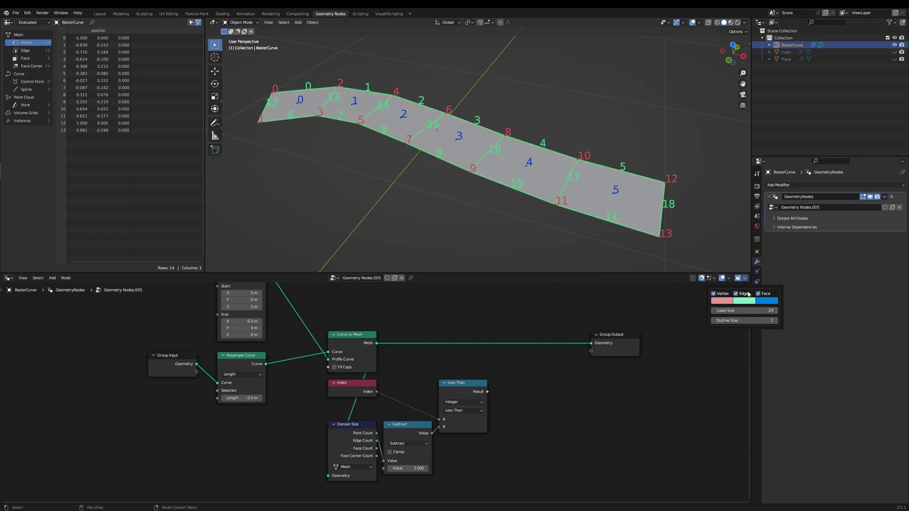
pyautogui.click(738, 278)
pyautogui.hotkey('shift', 'i')
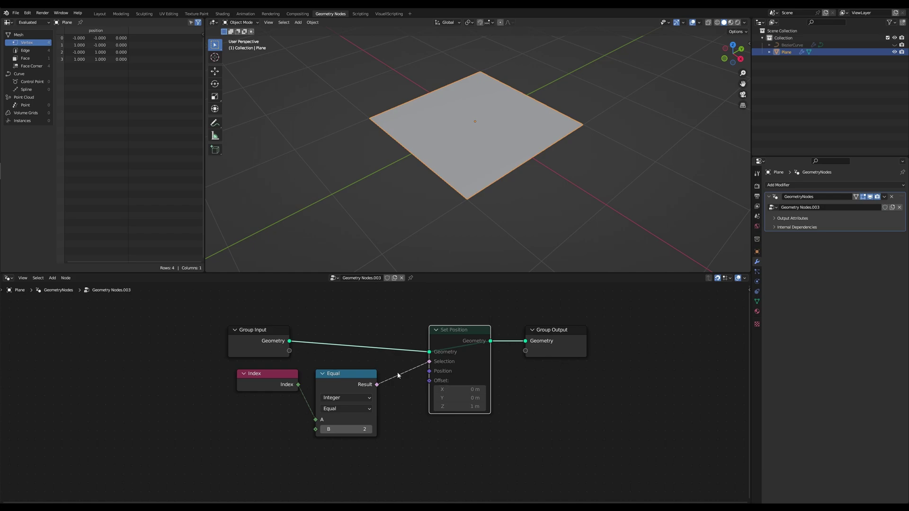
# Install the IndexViewer add-on from its file in the preferences and enable it
pyautogui.click(28, 14)
pyautogui.click(45, 116)
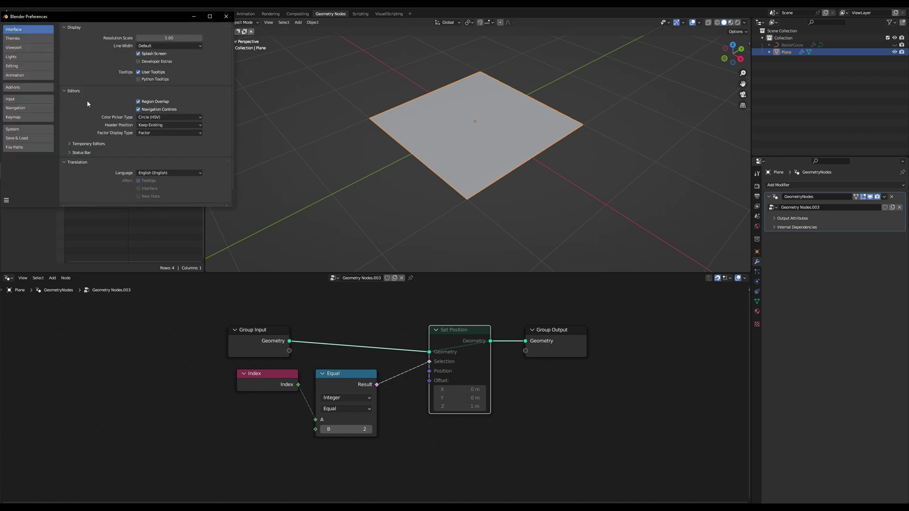
pyautogui.click(41, 87)
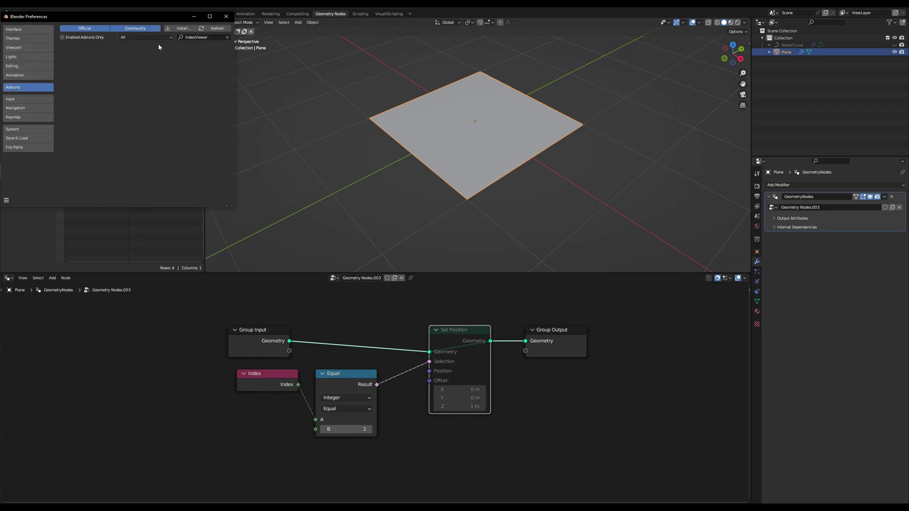
pyautogui.click(185, 30)
pyautogui.doubleClick(118, 57)
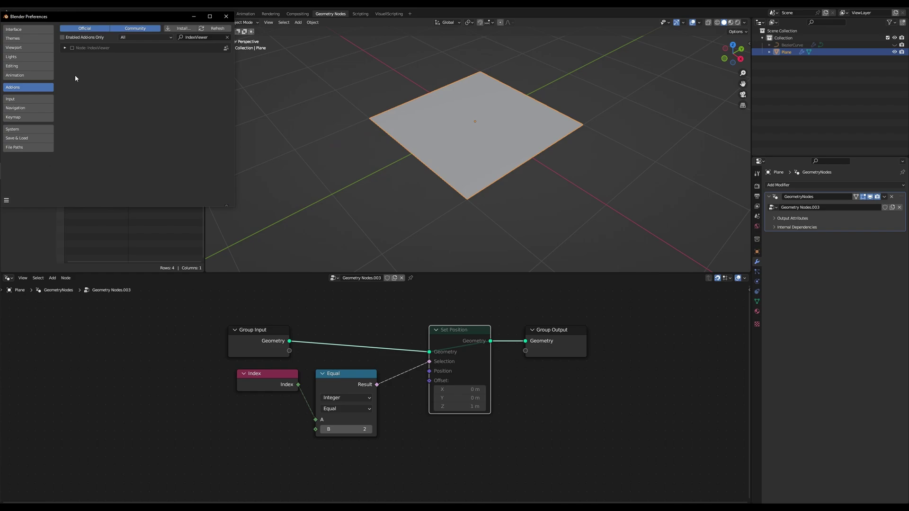
pyautogui.click(72, 48)
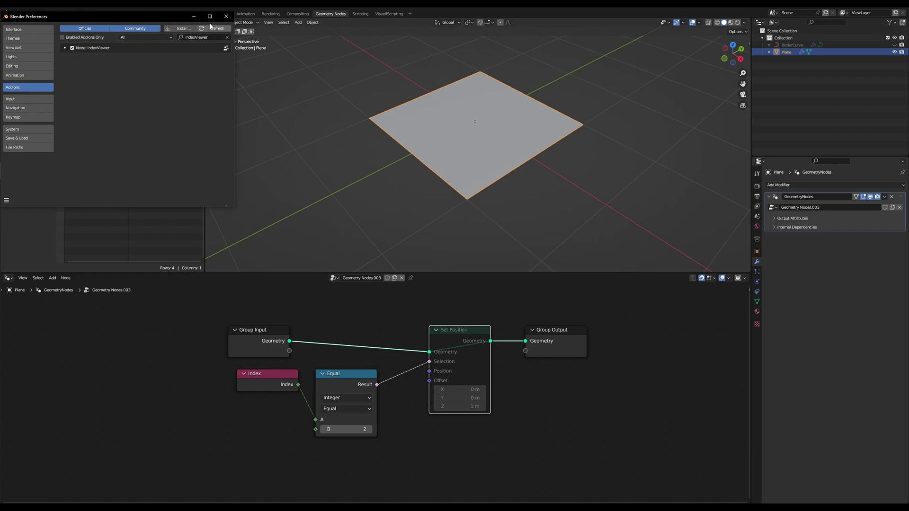
pyautogui.click(226, 16)
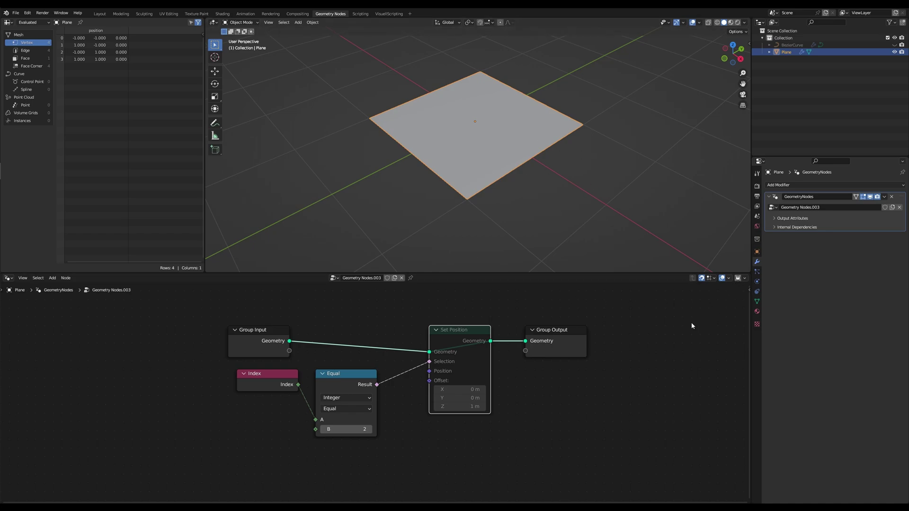
# Show the index overlay on the plane and enable edge and face indices, with label size 17 and outline size 6
pyautogui.click(738, 279)
pyautogui.moveTo(340, 91); pyautogui.dragTo(385, 145)
pyautogui.moveTo(551, 101); pyautogui.dragTo(619, 158)
pyautogui.click(745, 279)
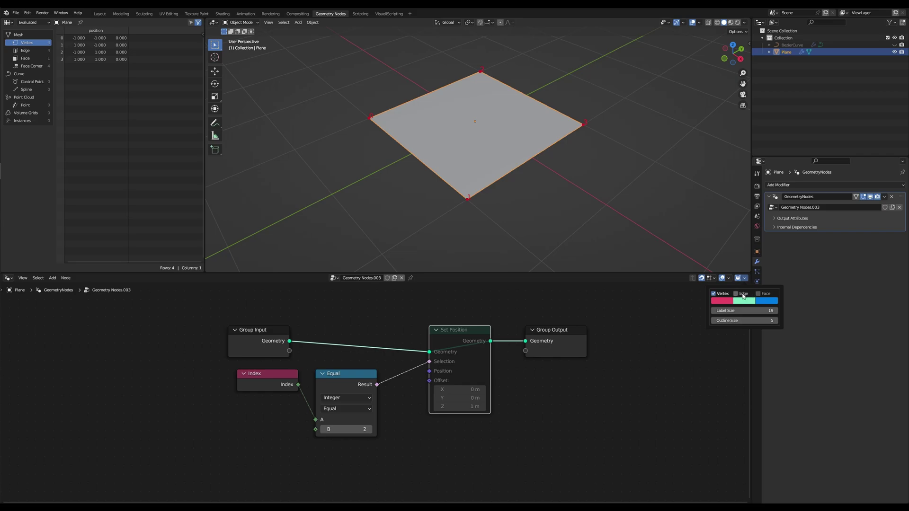
pyautogui.click(742, 295)
pyautogui.click(759, 294)
pyautogui.click(737, 294)
pyautogui.click(737, 294)
pyautogui.moveTo(736, 309)
pyautogui.mouseDown()
pyautogui.moveTo(735, 321)
pyautogui.moveTo(748, 320)
pyautogui.moveTo(735, 321)
pyautogui.mouseUp()
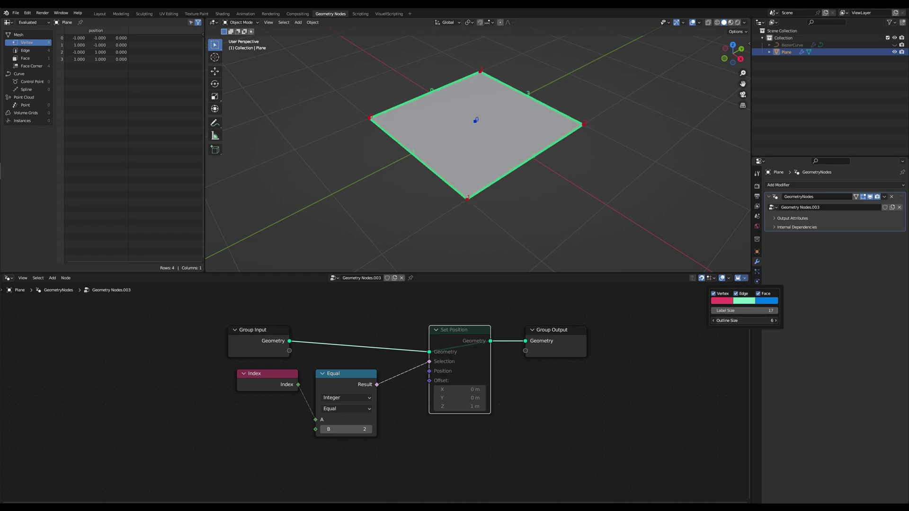
# Turn off edge and face indices in the overlay and inspect the vertex indices at the plane's corners
pyautogui.click(736, 293)
pyautogui.click(758, 293)
pyautogui.moveTo(501, 200); pyautogui.dragTo(503, 176, button='middle')
pyautogui.scroll(3, 503, 177)
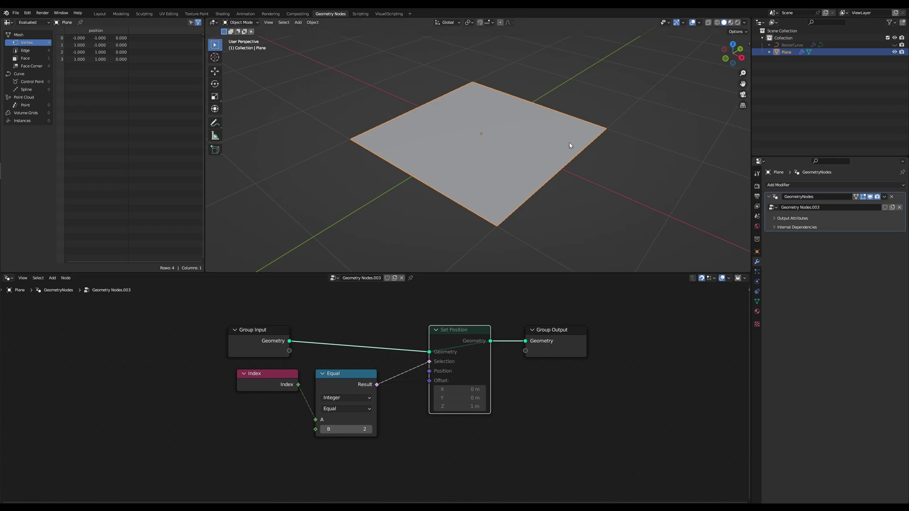
pyautogui.moveTo(571, 145); pyautogui.dragTo(563, 148, button='middle')
pyautogui.moveTo(317, 70); pyautogui.dragTo(633, 253)
pyautogui.moveTo(627, 150); pyautogui.dragTo(604, 189, button='middle')
pyautogui.moveTo(467, 61); pyautogui.dragTo(539, 125)
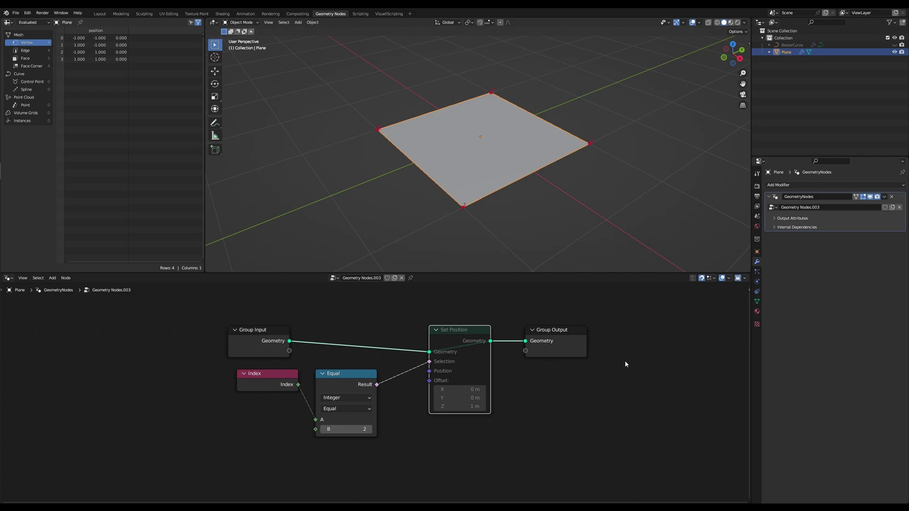
pyautogui.moveTo(483, 100); pyautogui.dragTo(516, 115)
pyautogui.moveTo(459, 62); pyautogui.dragTo(522, 109)
# Unmute the Set Position node so its offset applies to the selected vertex, and move the node closer to the Equal node
pyautogui.moveTo(356, 371); pyautogui.dragTo(356, 371)
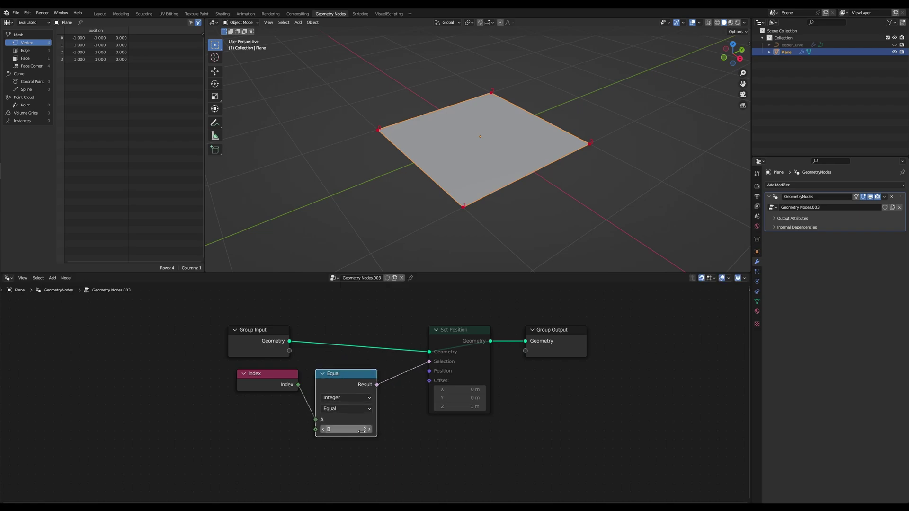
pyautogui.click(475, 345)
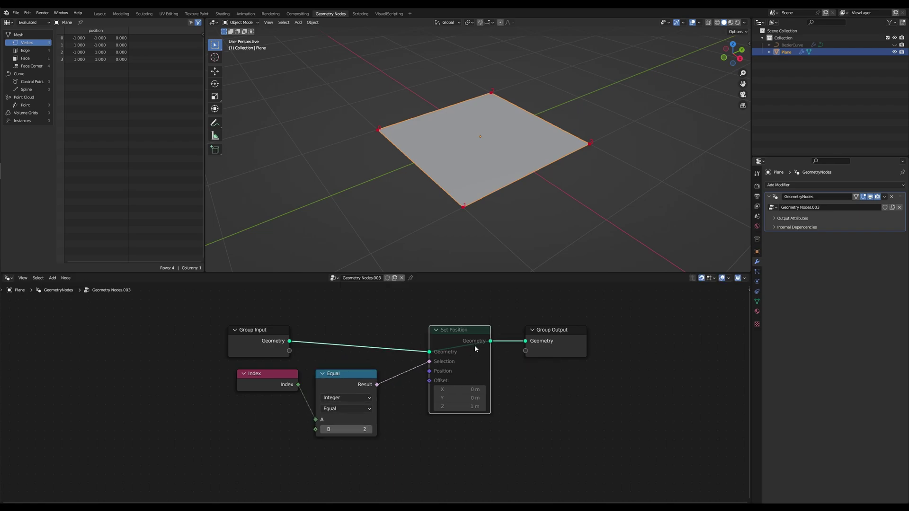
pyautogui.press('m')
pyautogui.moveTo(544, 164); pyautogui.dragTo(504, 185, button='middle')
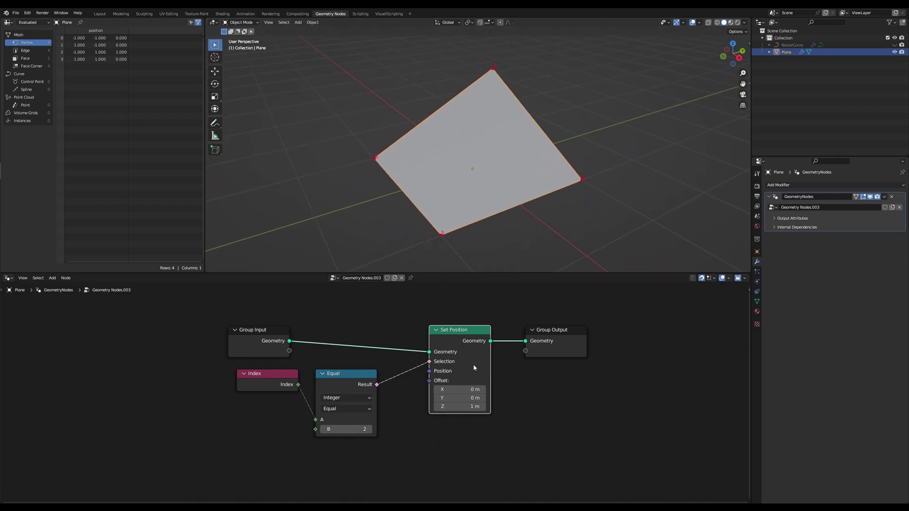
pyautogui.moveTo(465, 334); pyautogui.dragTo(441, 334)
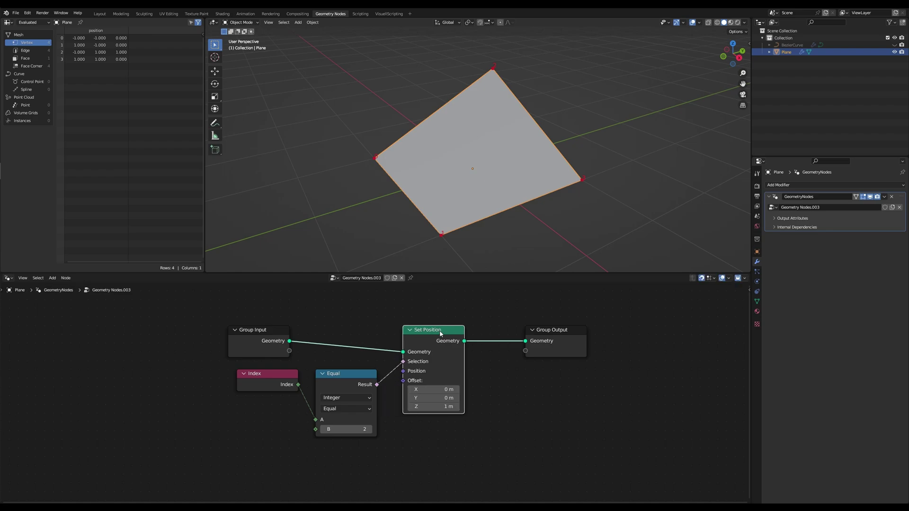
# Set the Equal node's B value to 0 and inspect the raised corner of the plane
pyautogui.doubleClick(349, 430)
pyautogui.write('0')
pyautogui.press('Return')
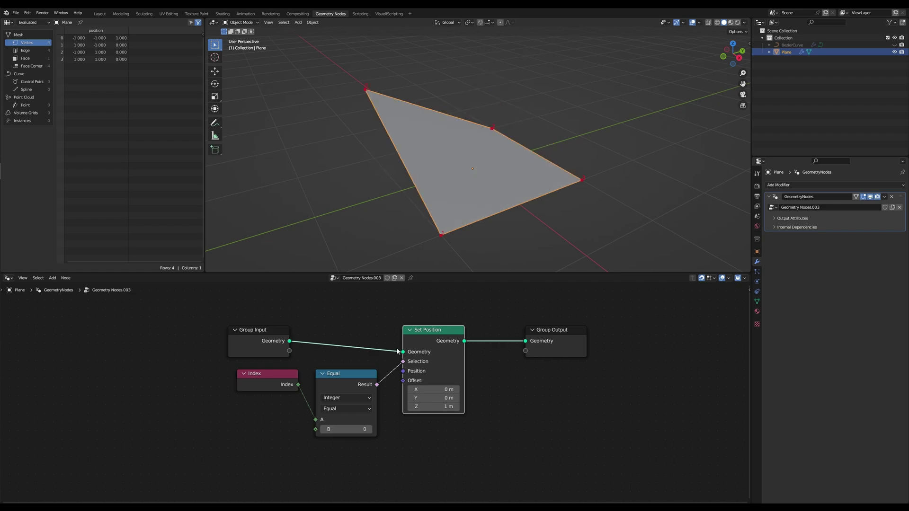
pyautogui.moveTo(509, 163); pyautogui.dragTo(615, 180, button='middle')
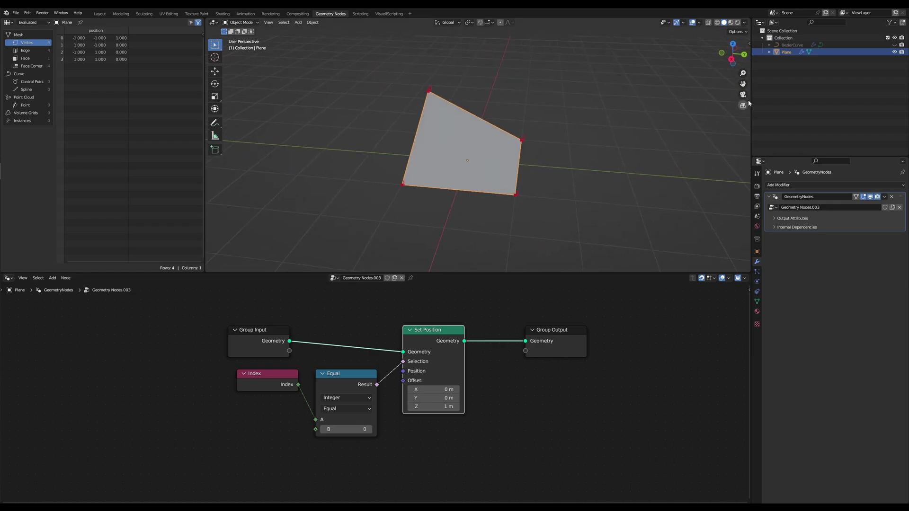
pyautogui.moveTo(372, 59); pyautogui.dragTo(560, 210)
# Hide the Plane, unhide the BezierCurve and select it as the object to inspect
pyautogui.click(894, 52)
pyautogui.click(895, 44)
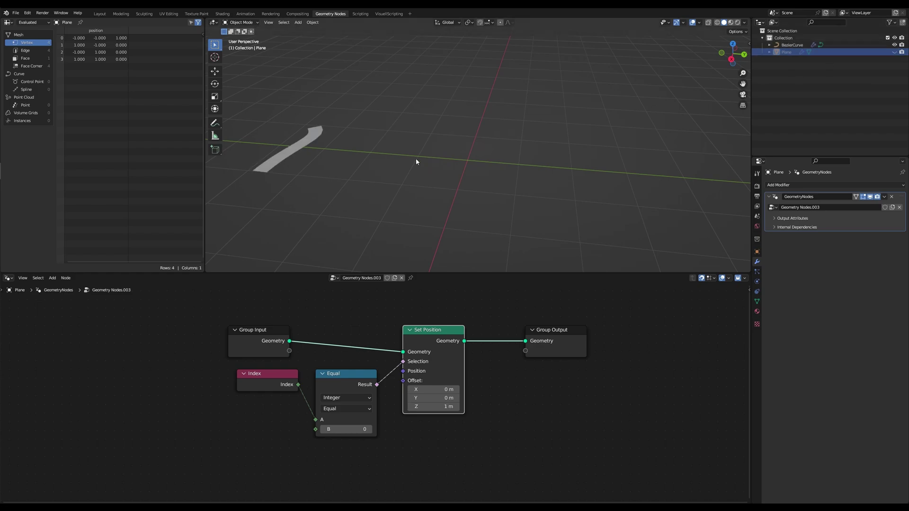
pyautogui.click(363, 153)
pyautogui.scroll(6, 531, 247)
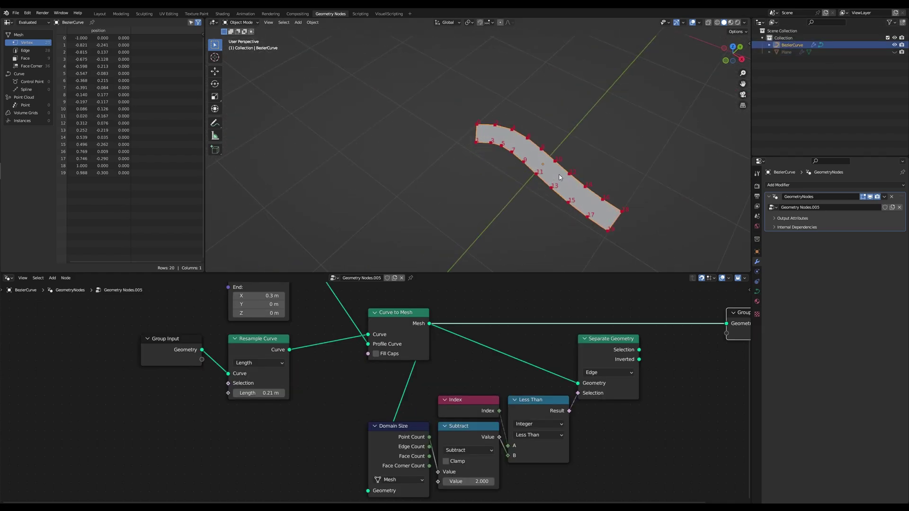
pyautogui.scroll(-3, 663, 218)
pyautogui.moveTo(666, 216); pyautogui.dragTo(692, 199, button='middle')
pyautogui.scroll(5, 562, 148)
pyautogui.keyDown('shift'); pyautogui.moveTo(632, 135); pyautogui.dragTo(504, 140, button='middle'); pyautogui.keyUp('shift')
pyautogui.scroll(-2, 493, 163)
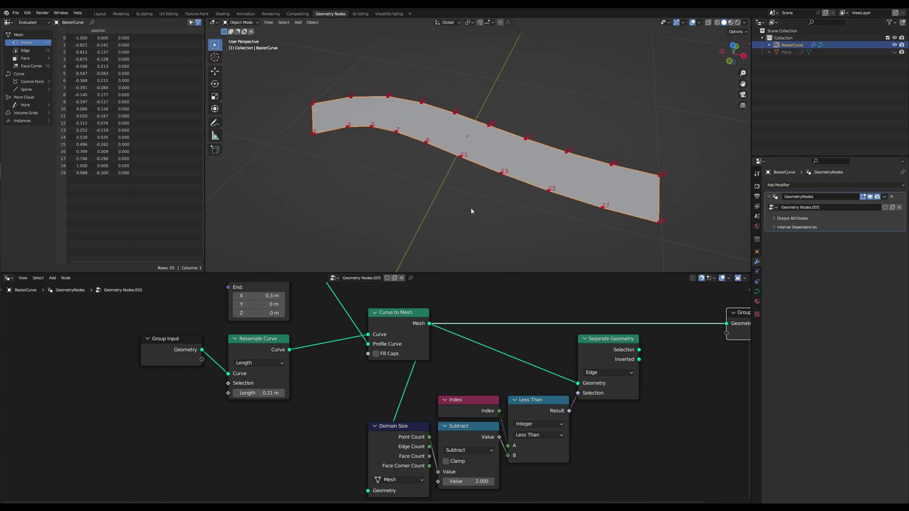
# Examine the Curve Line and Curve to Mesh setup together with the vertex indices along the curve strip
pyautogui.scroll(-4, 325, 369)
pyautogui.scroll(2, 333, 392)
pyautogui.moveTo(325, 369); pyautogui.dragTo(372, 404, button='middle')
pyautogui.scroll(2, 347, 352)
pyautogui.click(345, 353)
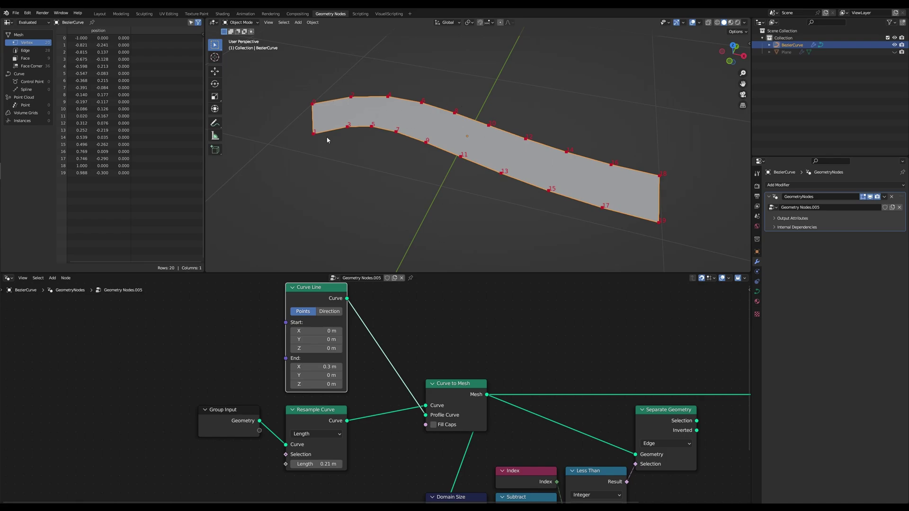
pyautogui.scroll(-2, 486, 367)
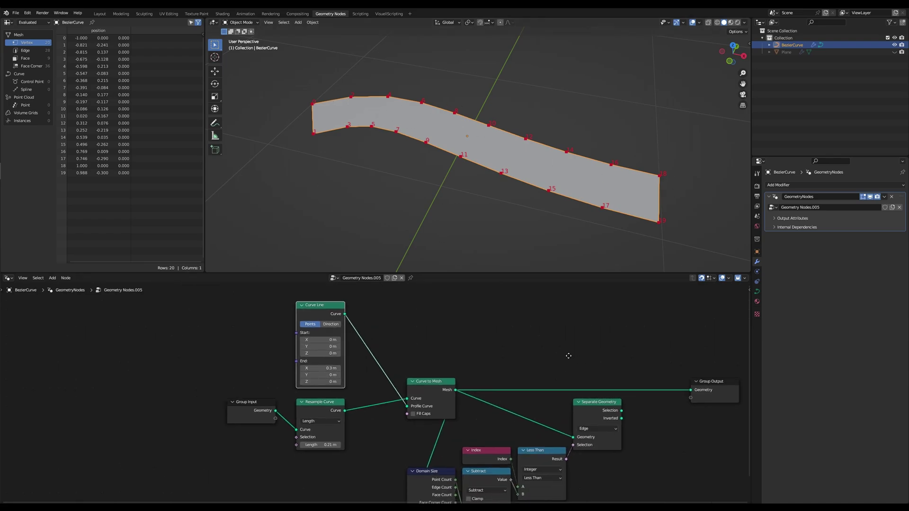
pyautogui.scroll(-2, 480, 191)
pyautogui.moveTo(478, 190); pyautogui.dragTo(509, 176, button='middle')
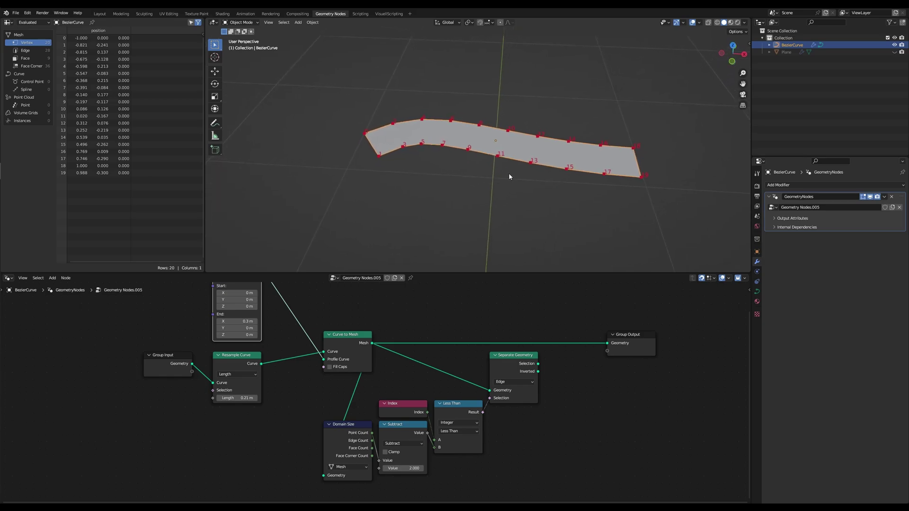
pyautogui.moveTo(325, 81); pyautogui.dragTo(659, 218)
pyautogui.scroll(2, 658, 196)
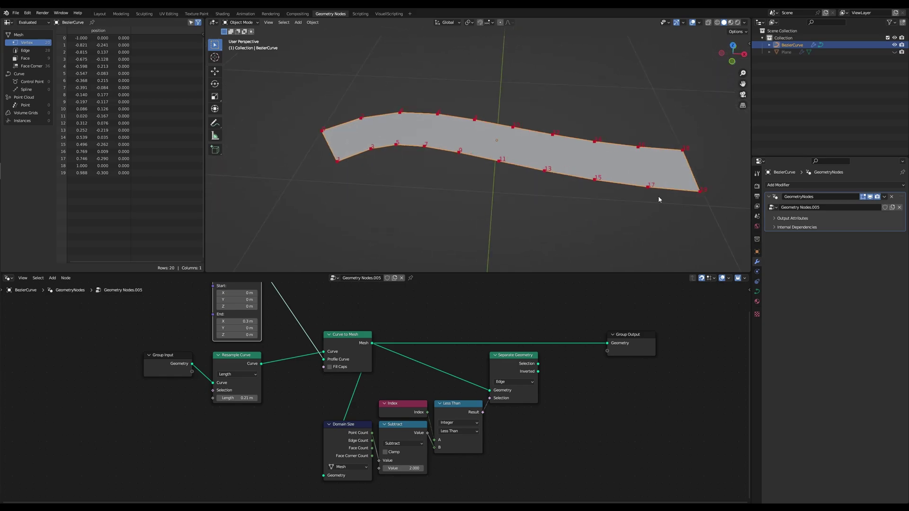
pyautogui.keyDown('shift'); pyautogui.moveTo(603, 163); pyautogui.dragTo(588, 169, button='middle'); pyautogui.keyUp('shift')
pyautogui.moveTo(273, 91); pyautogui.dragTo(713, 237)
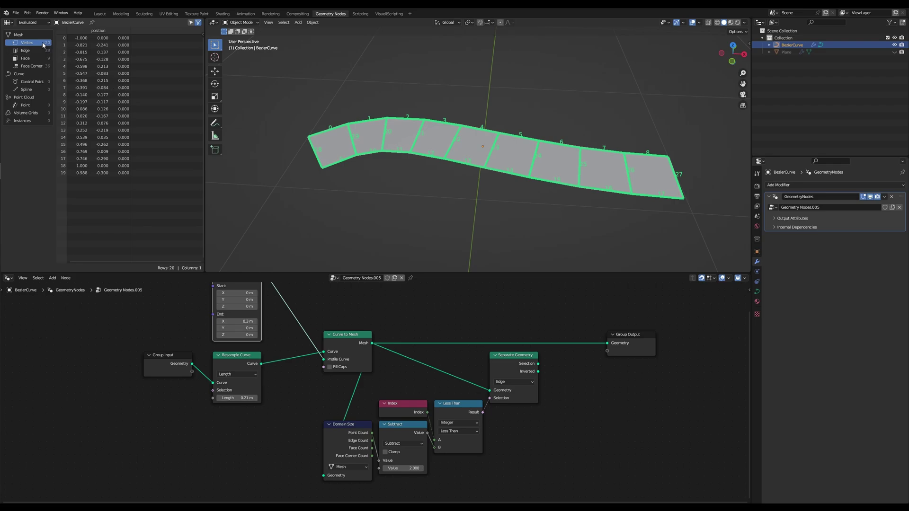
# Examine the Domain Size, Subtract, Index and Less Than nodes that drive the edge selection of Separate Geometry
pyautogui.scroll(2, 414, 360)
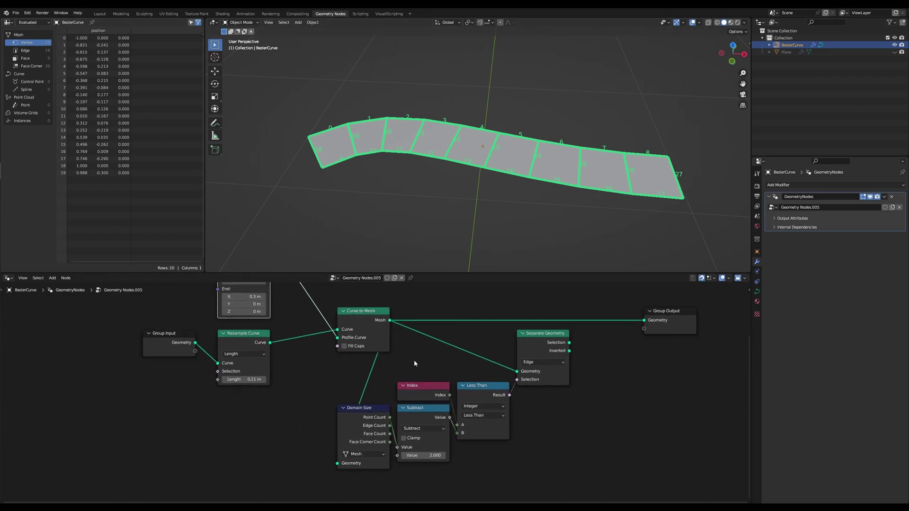
pyautogui.click(382, 314)
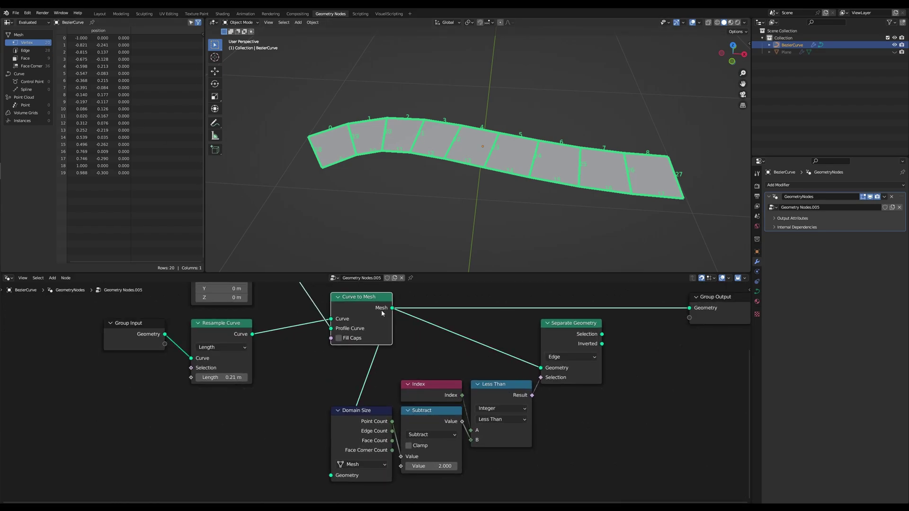
pyautogui.scroll(-2, 451, 380)
pyautogui.moveTo(417, 366); pyautogui.dragTo(402, 352, button='middle')
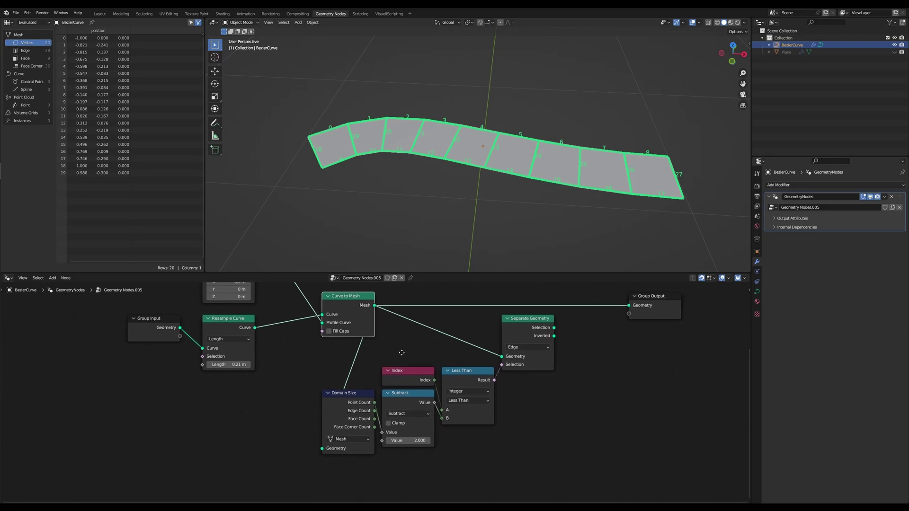
pyautogui.scroll(3, 402, 353)
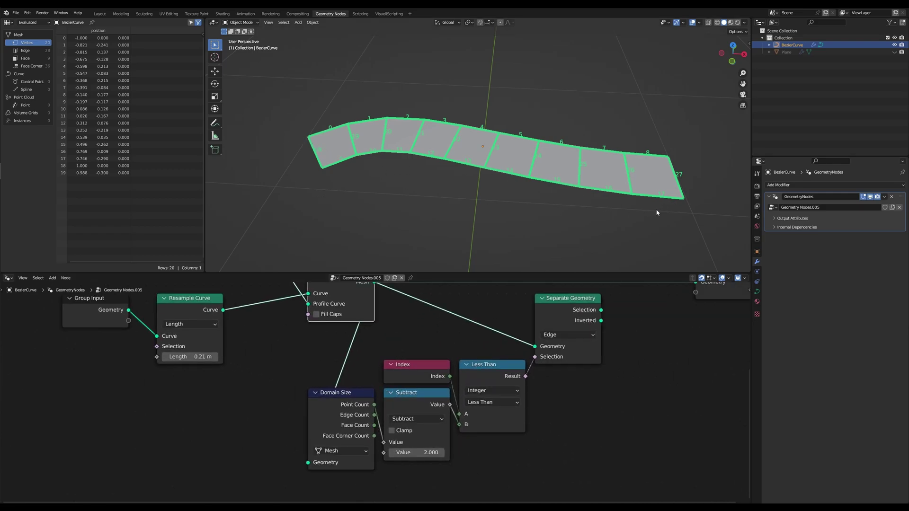
pyautogui.moveTo(411, 402); pyautogui.dragTo(360, 409, button='middle')
pyautogui.click(354, 405)
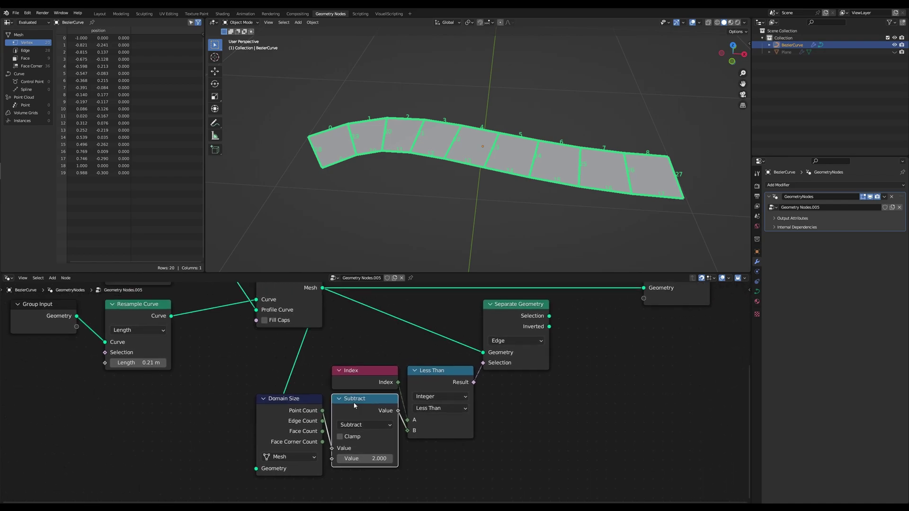
pyautogui.moveTo(351, 352); pyautogui.dragTo(495, 434)
pyautogui.scroll(-2, 555, 354)
pyautogui.moveTo(555, 355); pyautogui.dragTo(479, 387, button='middle')
pyautogui.scroll(1, 479, 383)
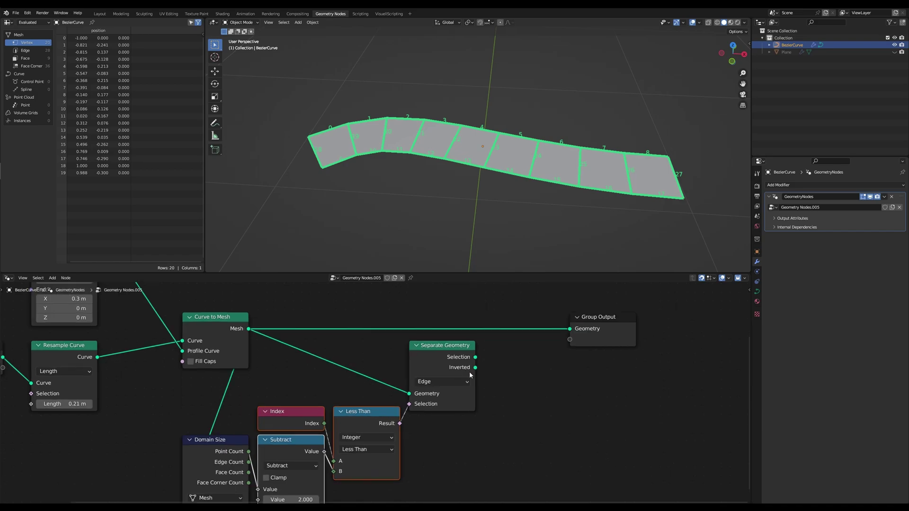
# Connect Separate Geometry's Selection output to the Group Output, inspect the separated edges, and replace that link with the Inverted output
pyautogui.click(475, 359)
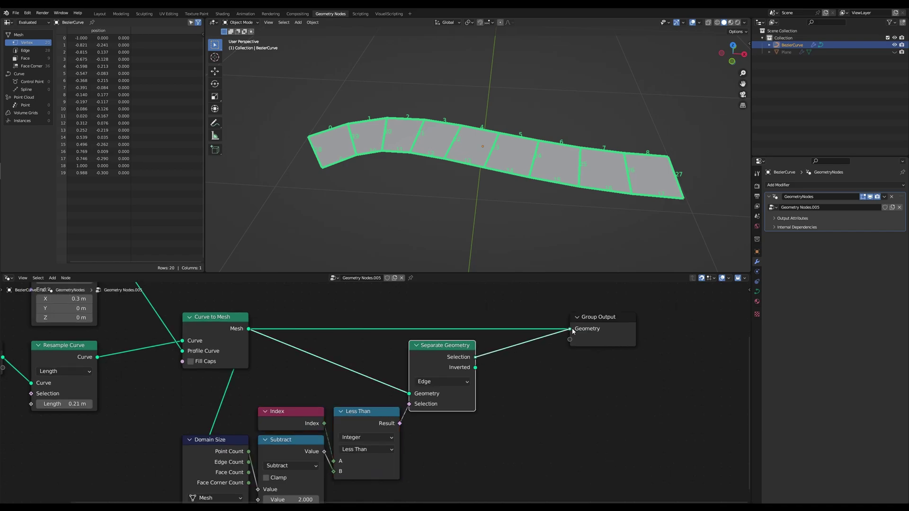
pyautogui.moveTo(578, 328); pyautogui.dragTo(576, 329)
pyautogui.click(418, 346)
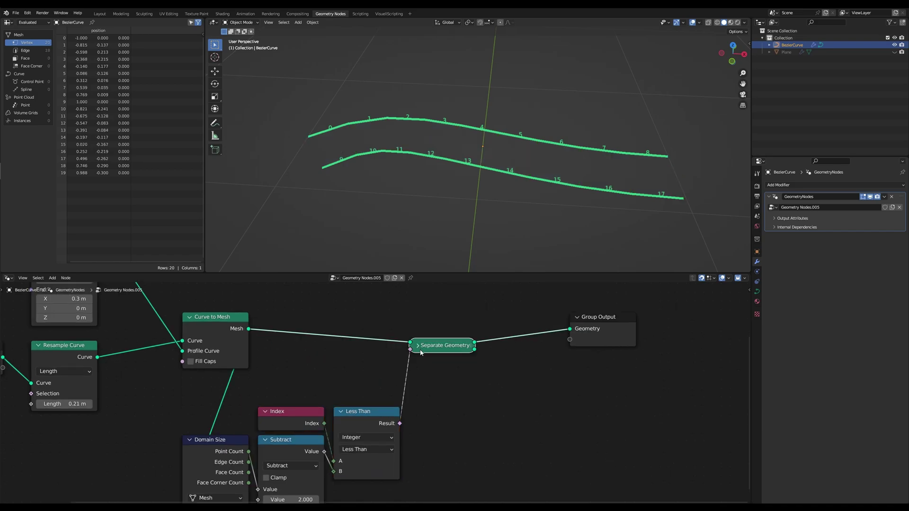
pyautogui.click(419, 348)
pyautogui.moveTo(281, 104); pyautogui.dragTo(718, 221)
pyautogui.scroll(-2, 535, 206)
pyautogui.keyDown('shift'); pyautogui.moveTo(525, 199); pyautogui.dragTo(475, 183, button='middle'); pyautogui.keyUp('shift')
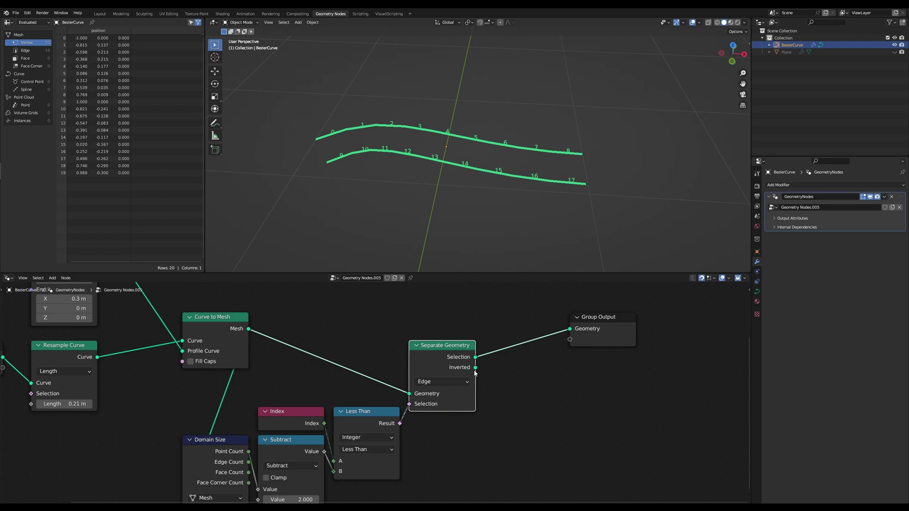
pyautogui.moveTo(475, 374); pyautogui.dragTo(570, 329)
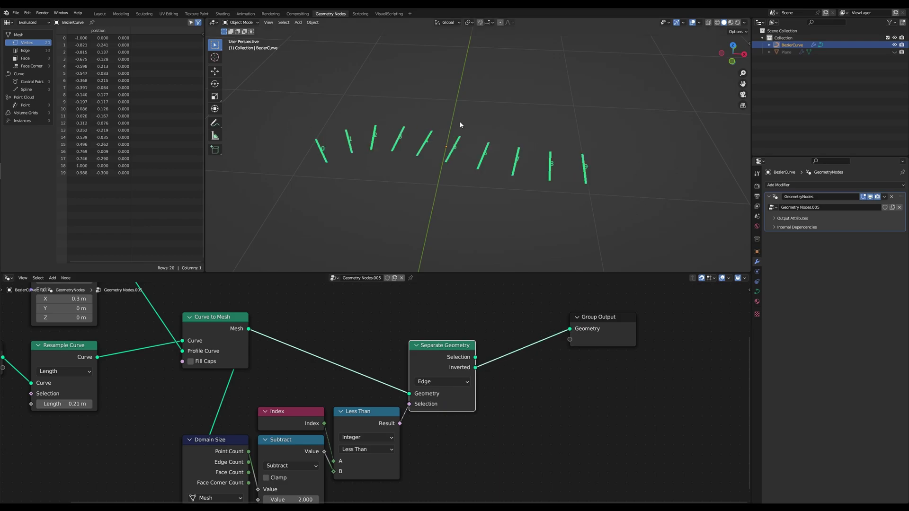
# Connect the Selection output of Separate Geometry to the Group Output's Geometry input in place of the Inverted link
pyautogui.moveTo(152, 378); pyautogui.dragTo(230, 361, button='middle')
pyautogui.scroll(1, 230, 362)
pyautogui.moveTo(134, 388)
pyautogui.mouseDown()
pyautogui.moveTo(153, 389)
pyautogui.moveTo(118, 389)
pyautogui.moveTo(136, 387)
pyautogui.mouseUp()
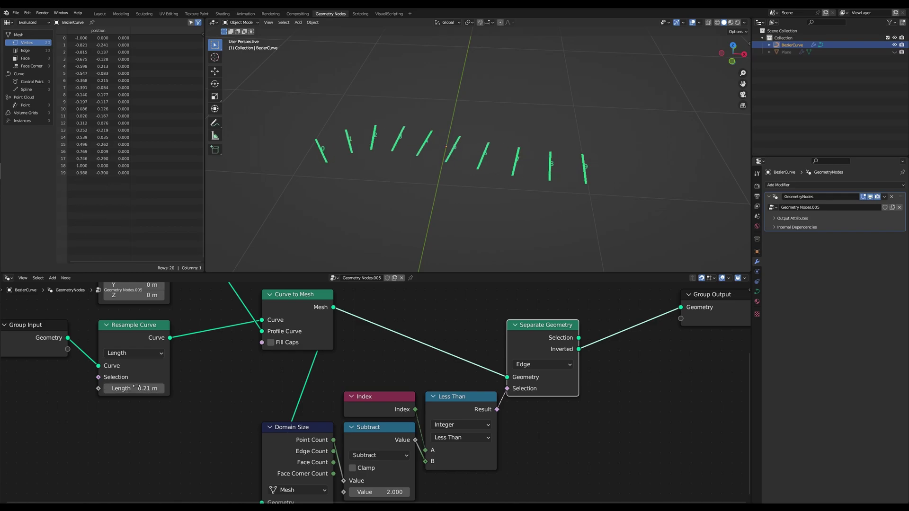
pyautogui.moveTo(579, 337); pyautogui.dragTo(689, 308)
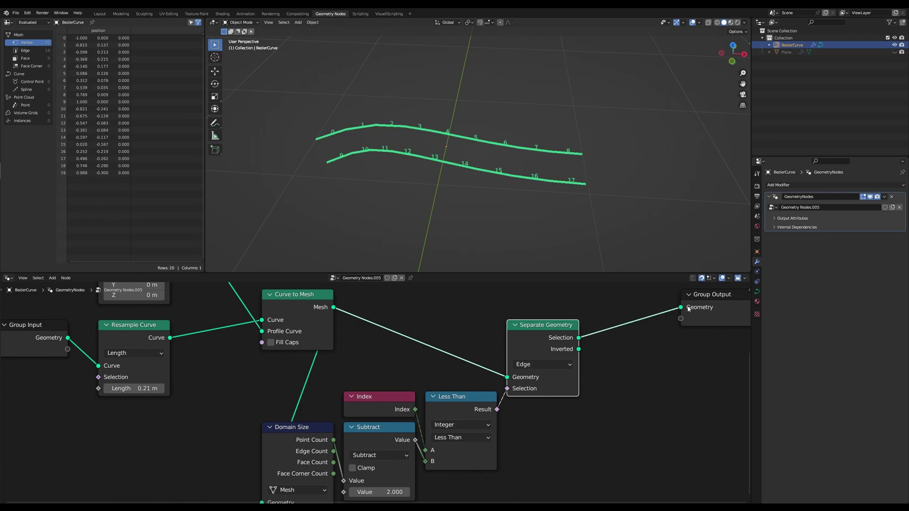
# Reposition the Group Output node so that it lines up level with the Separate Geometry node
pyautogui.scroll(-3, 641, 344)
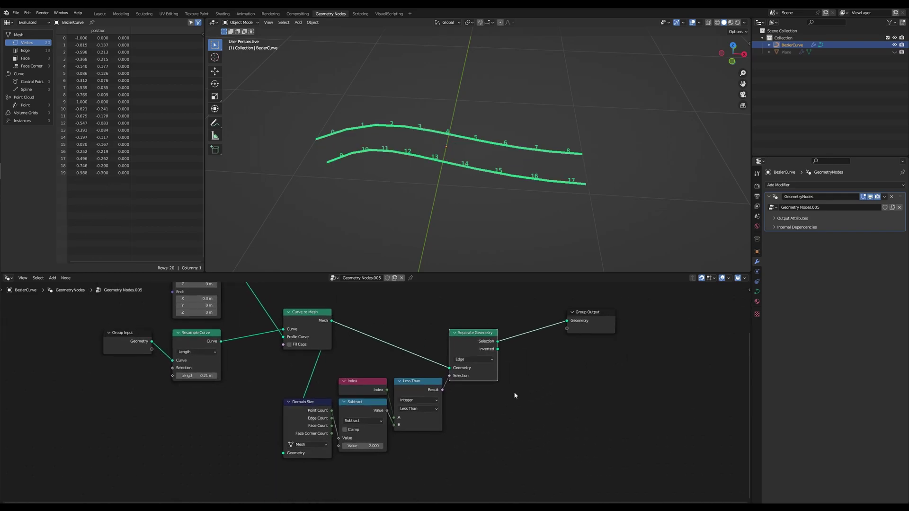
pyautogui.scroll(-2, 559, 369)
pyautogui.moveTo(536, 371); pyautogui.dragTo(472, 380, button='middle')
pyautogui.scroll(3, 473, 380)
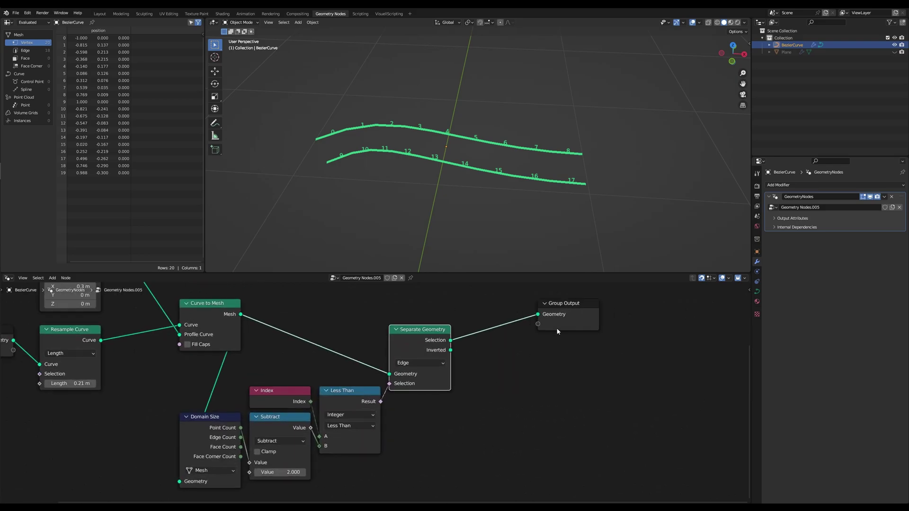
pyautogui.moveTo(570, 308); pyautogui.dragTo(590, 330)
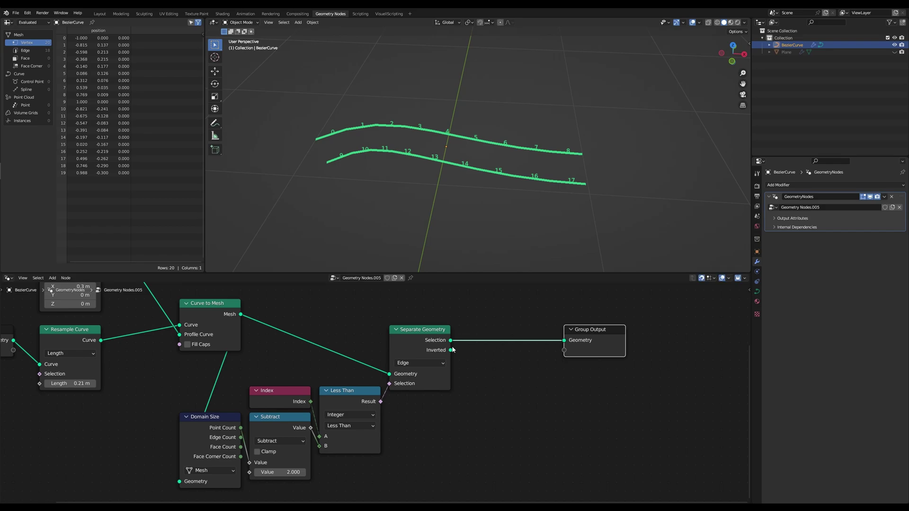
# Preview the Curve to Mesh result with a Viewer node placed below Separate Geometry, and link the Mesh output straight to Group Output
pyautogui.keyDown('ctrl'); pyautogui.keyDown('shift'); pyautogui.click(232, 316); pyautogui.keyUp('shift'); pyautogui.keyUp('ctrl')
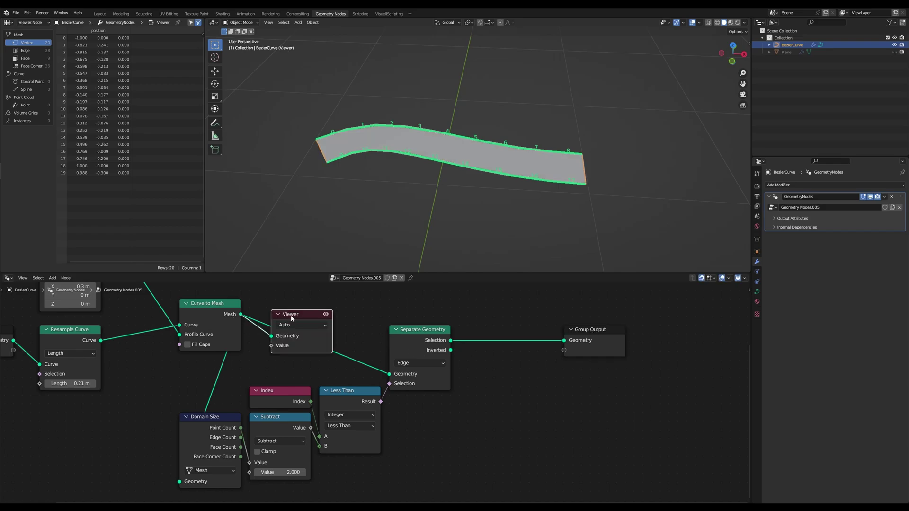
pyautogui.moveTo(292, 318); pyautogui.dragTo(497, 412)
pyautogui.moveTo(241, 315); pyautogui.dragTo(572, 341)
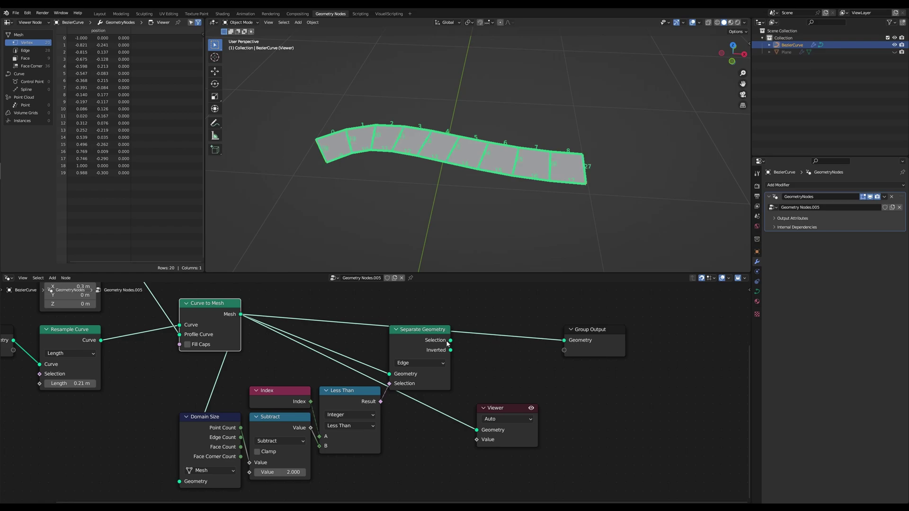
# Reconnect Separate Geometry's Selection output to Group Output, then cut the Viewer node's link and delete the Viewer
pyautogui.moveTo(451, 341); pyautogui.dragTo(564, 340)
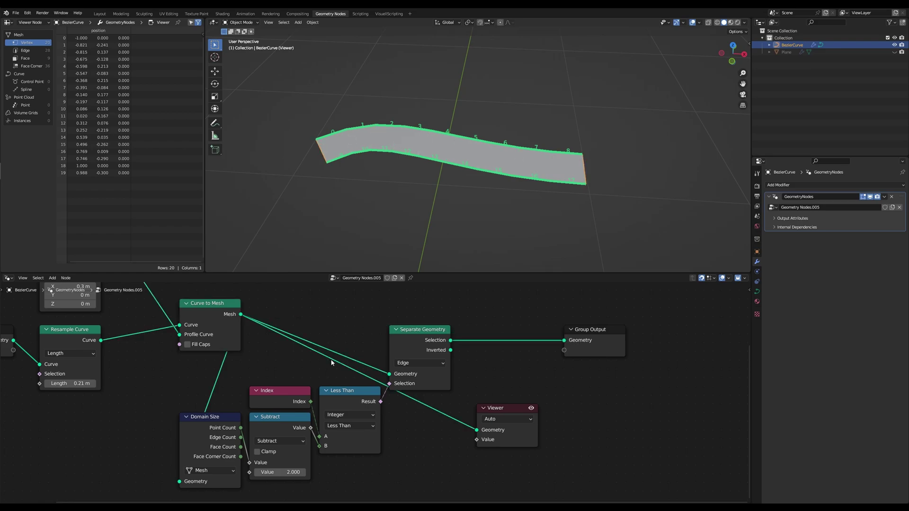
pyautogui.moveTo(611, 476); pyautogui.dragTo(432, 399)
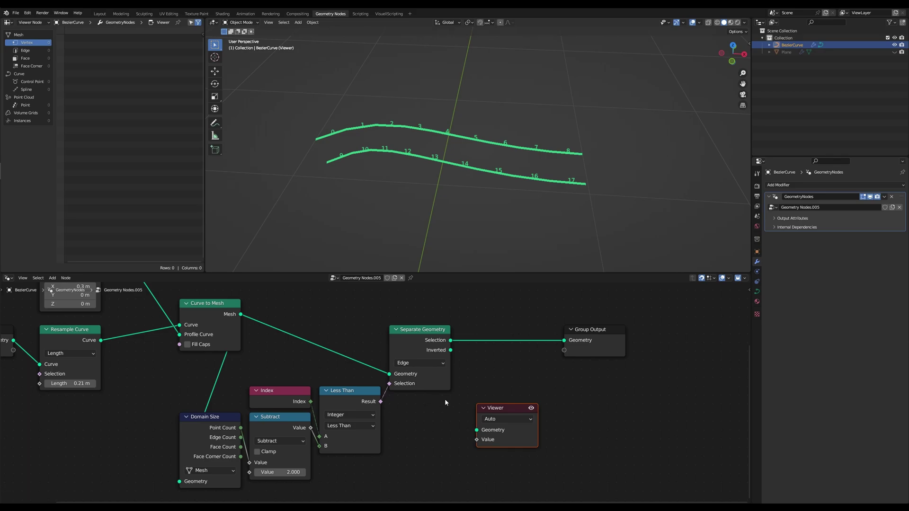
pyautogui.press('Delete')
# Move the Group Output node close beside Separate Geometry to make the node tree more compact
pyautogui.scroll(-3, 444, 400)
pyautogui.moveTo(383, 374); pyautogui.dragTo(486, 387, button='middle')
pyautogui.scroll(2, 487, 362)
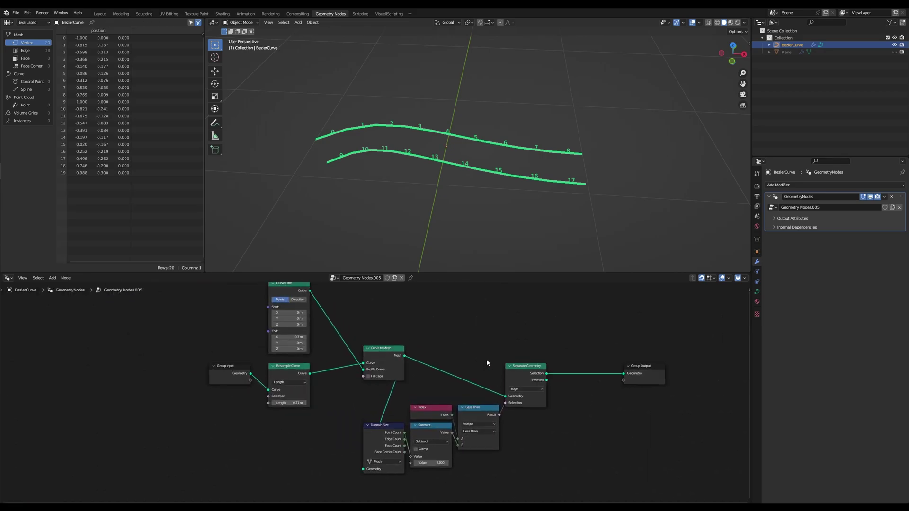
pyautogui.moveTo(478, 347)
pyautogui.mouseDown(button='middle')
pyautogui.moveTo(483, 410)
pyautogui.moveTo(475, 334)
pyautogui.mouseUp(button='middle')
pyautogui.scroll(3, 477, 334)
pyautogui.scroll(-2, 621, 387)
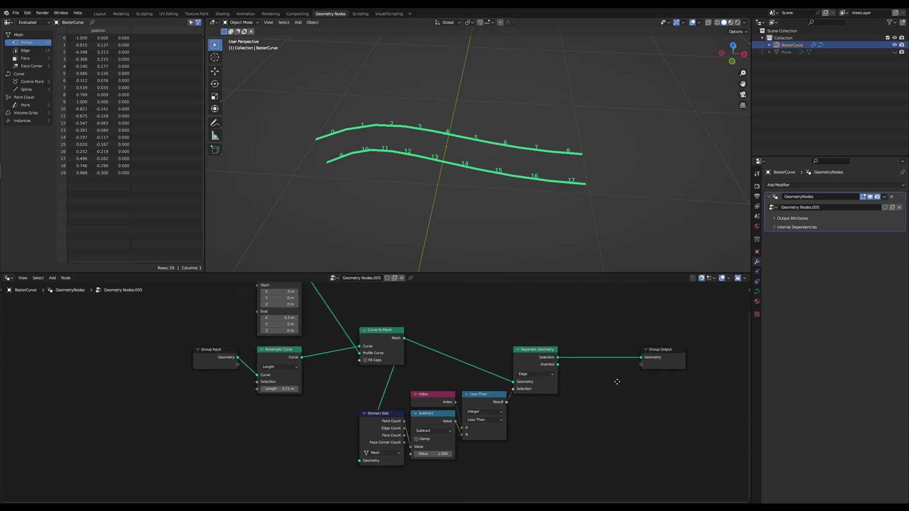
pyautogui.moveTo(617, 381); pyautogui.dragTo(554, 382, button='middle')
pyautogui.moveTo(559, 327); pyautogui.dragTo(511, 317)
pyautogui.press('g')
pyautogui.click(564, 401)
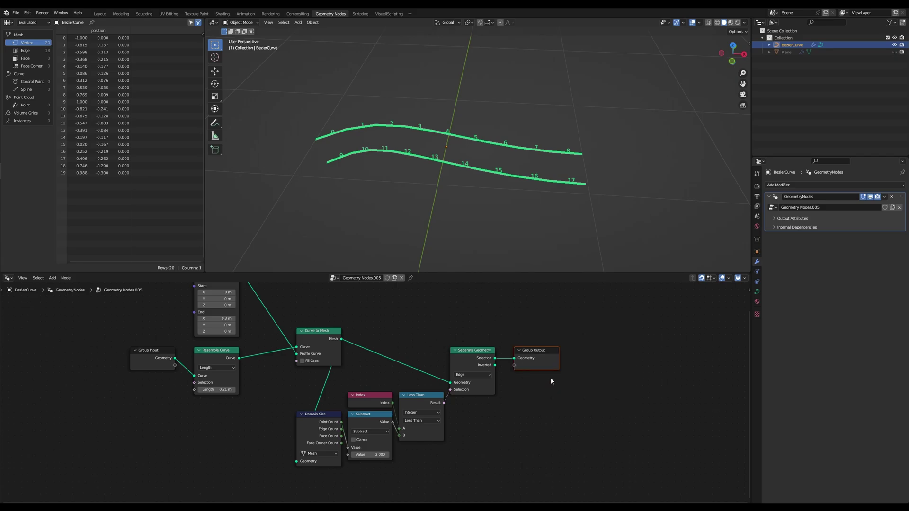
pyautogui.moveTo(551, 378)
pyautogui.mouseDown(button='middle')
pyautogui.moveTo(457, 372)
pyautogui.moveTo(549, 377)
pyautogui.mouseUp(button='middle')
pyautogui.scroll(2, 553, 379)
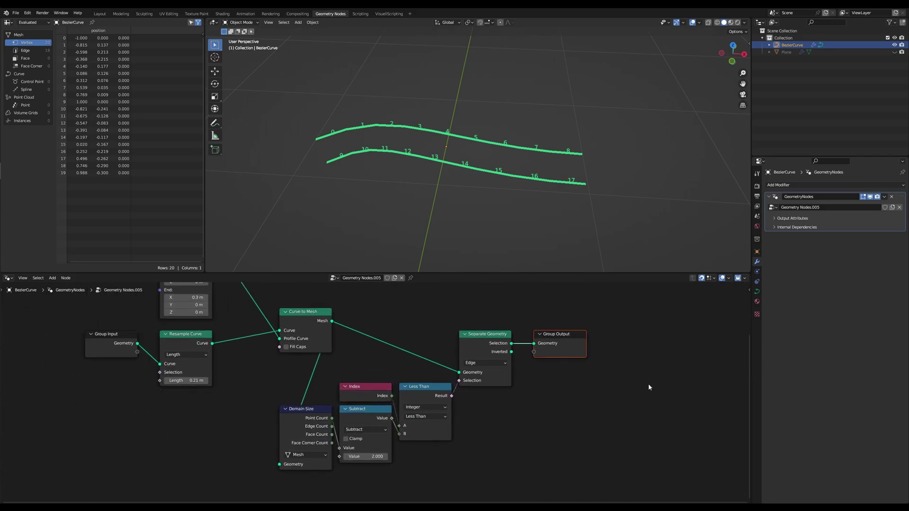
pyautogui.moveTo(642, 398); pyautogui.dragTo(524, 309)
pyautogui.scroll(-3, 453, 362)
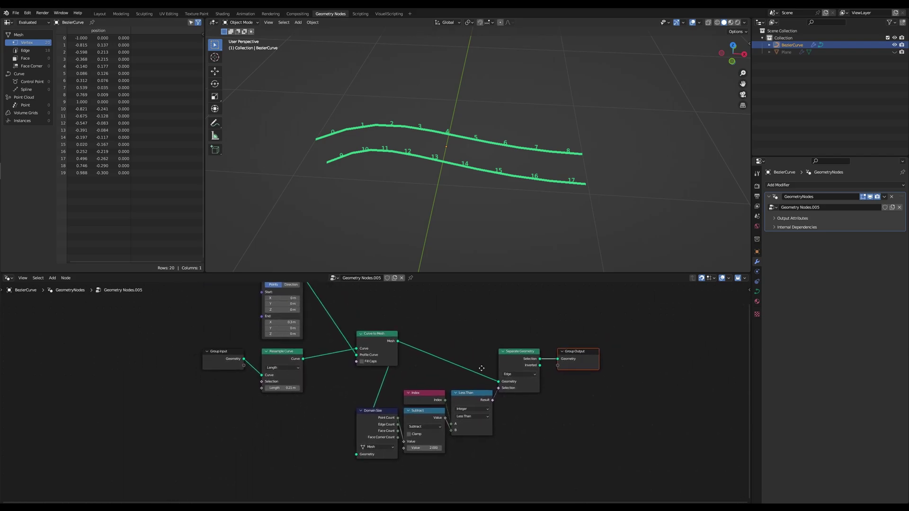